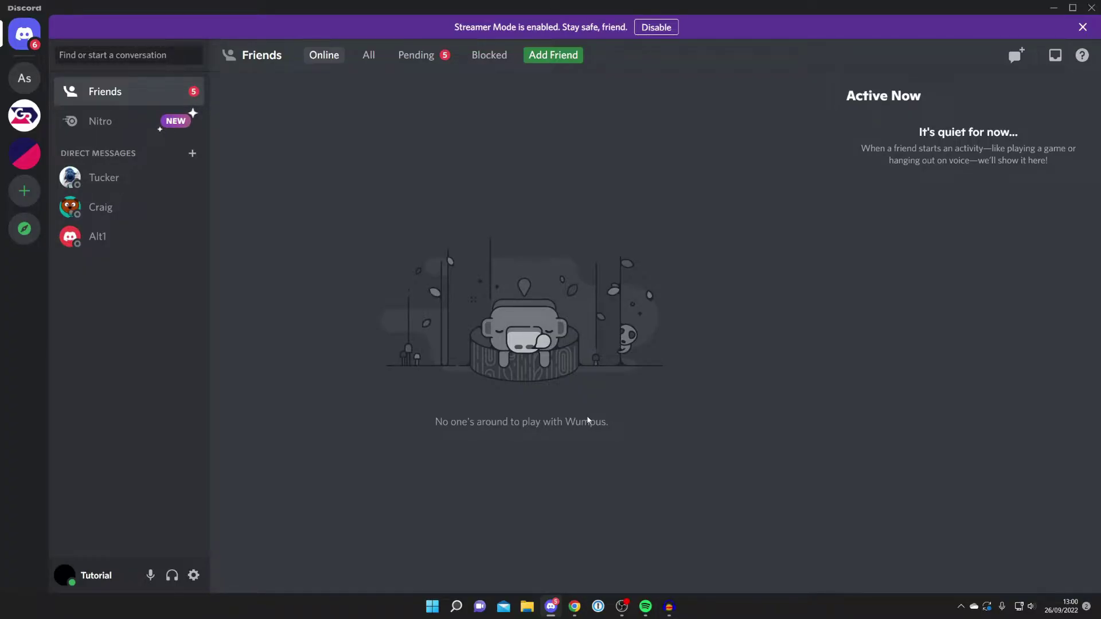
- Switch from Discord's Friends page to Google Chrome on the Google homepage
click(574, 606)
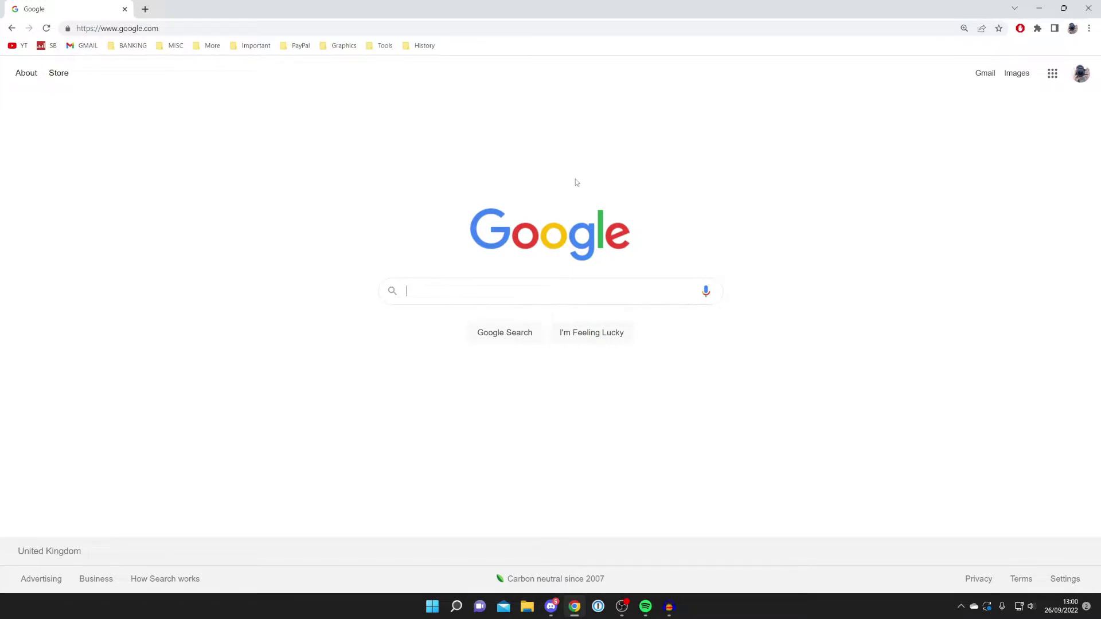
- Search Google for 'clownfish voice changer' and open the clownfish-translator.com site
text(clownfish)
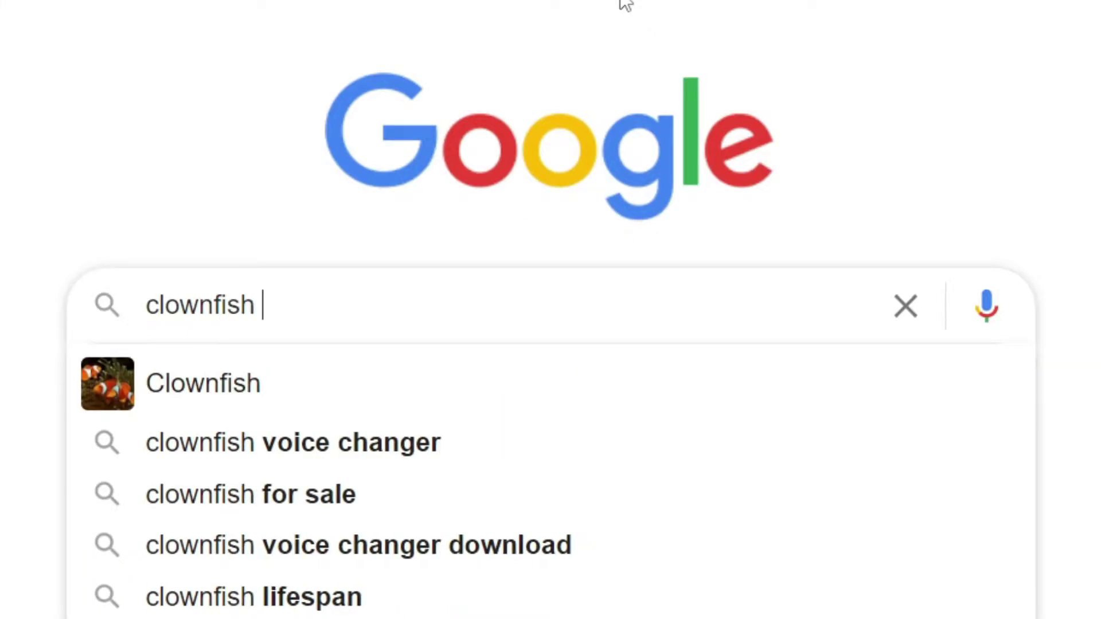
click(450, 377)
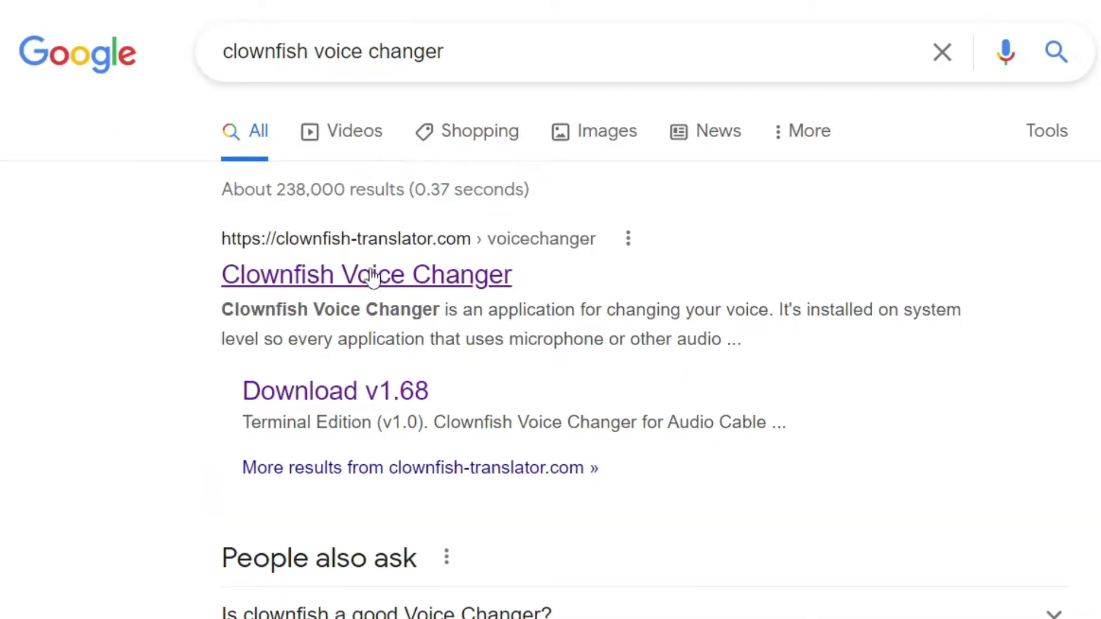
click(373, 276)
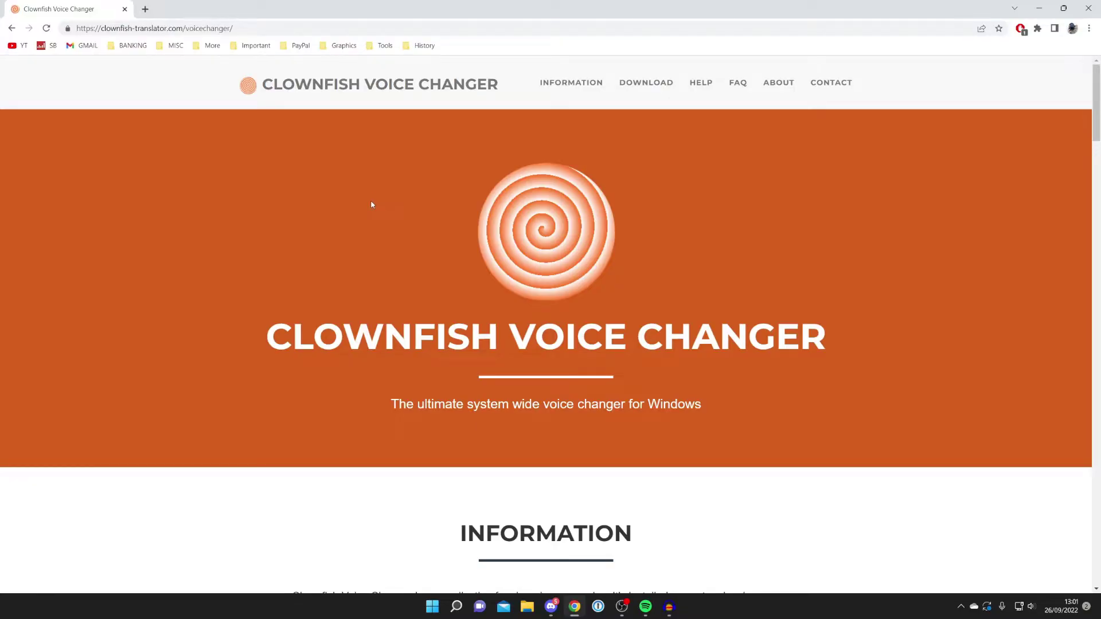
- Download the Clownfish V1.68 64bit (32bit VST) installer, then clear Chrome away to show the desktop
click(647, 86)
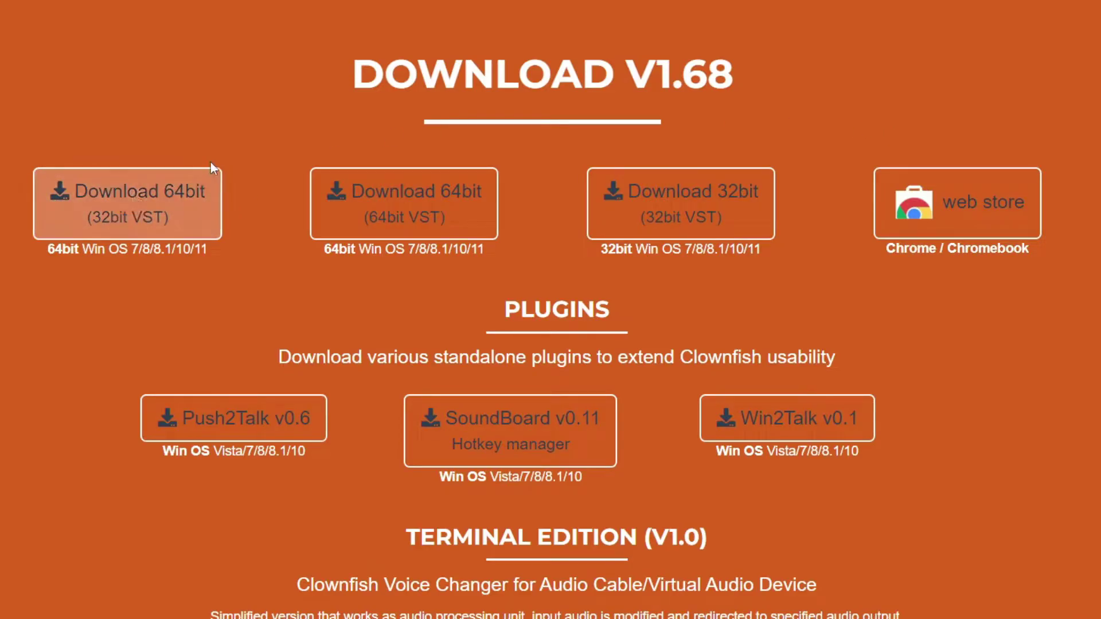
click(175, 213)
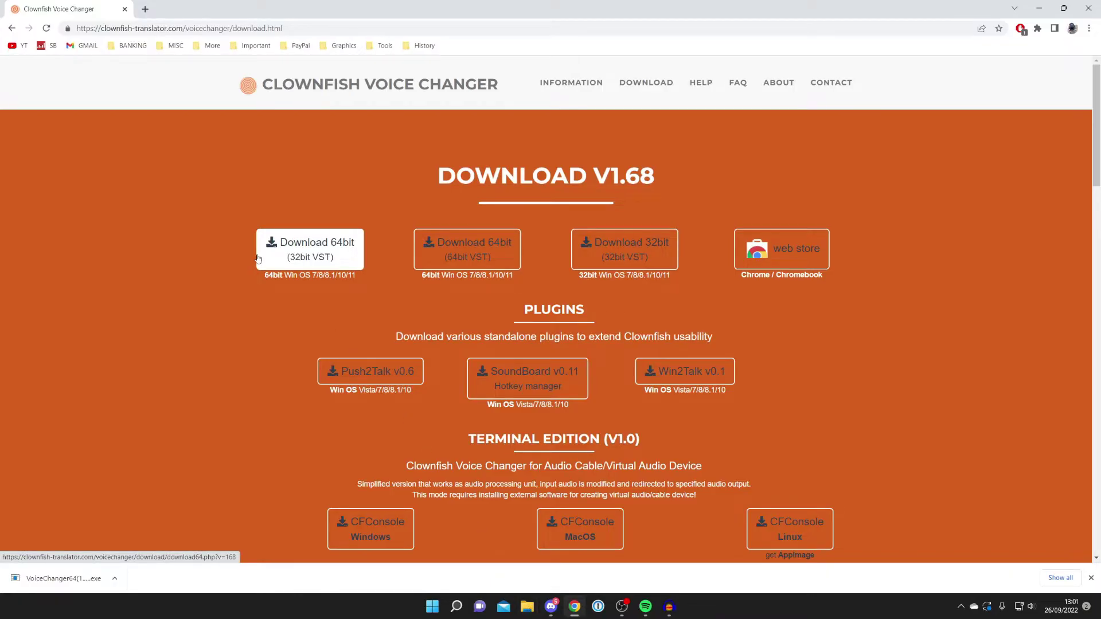
drag(391, 5, 535, 51)
drag(718, 49, 778, 34)
key(super+d)
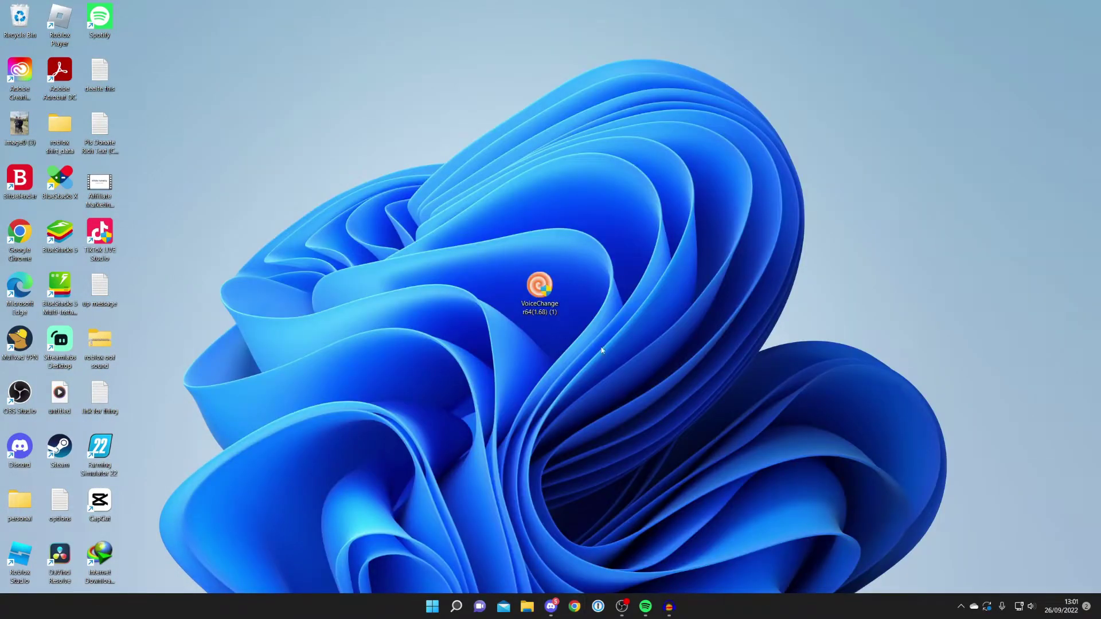
- Install Clownfish with default components into C:\Program Files (x86)\ClownfishVoiceChanger, answering Y at the net.exe prompt
double_click(536, 305)
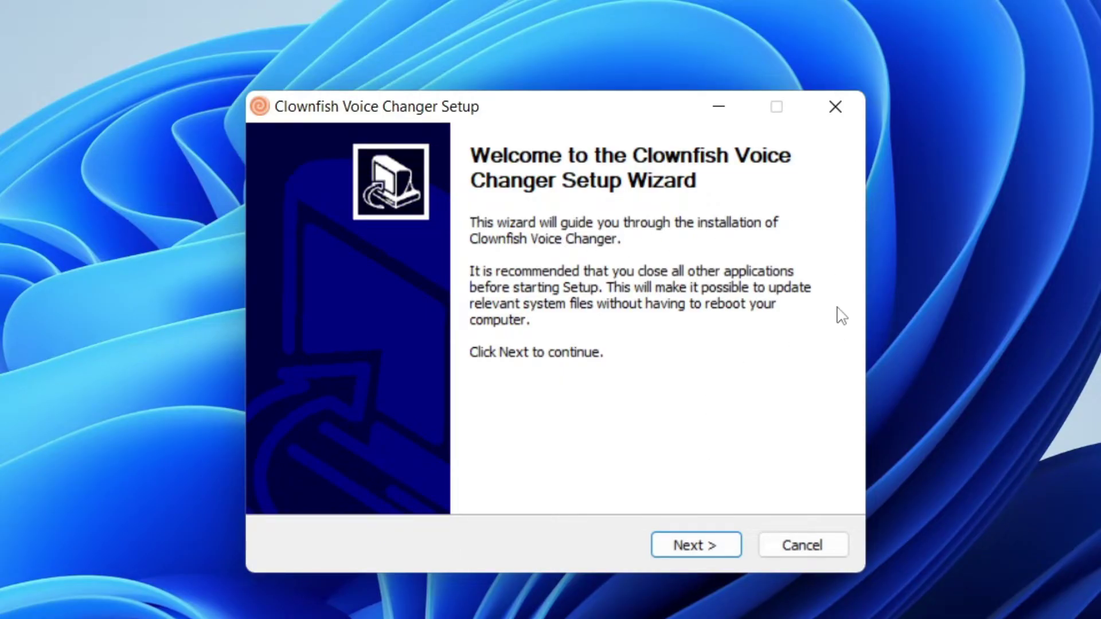
click(712, 547)
click(706, 553)
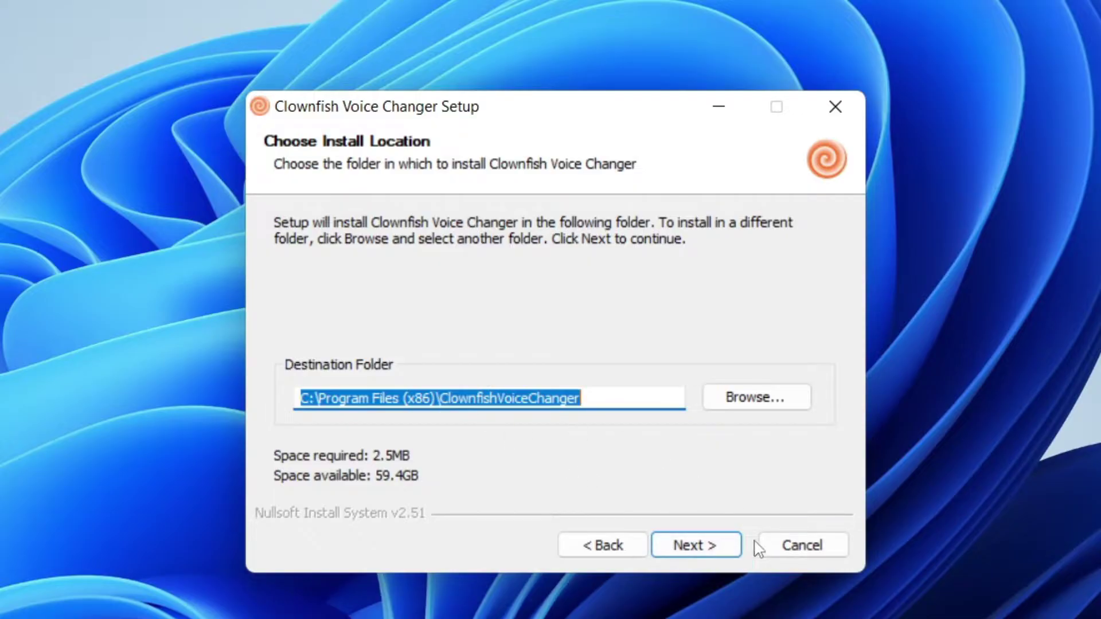
click(712, 547)
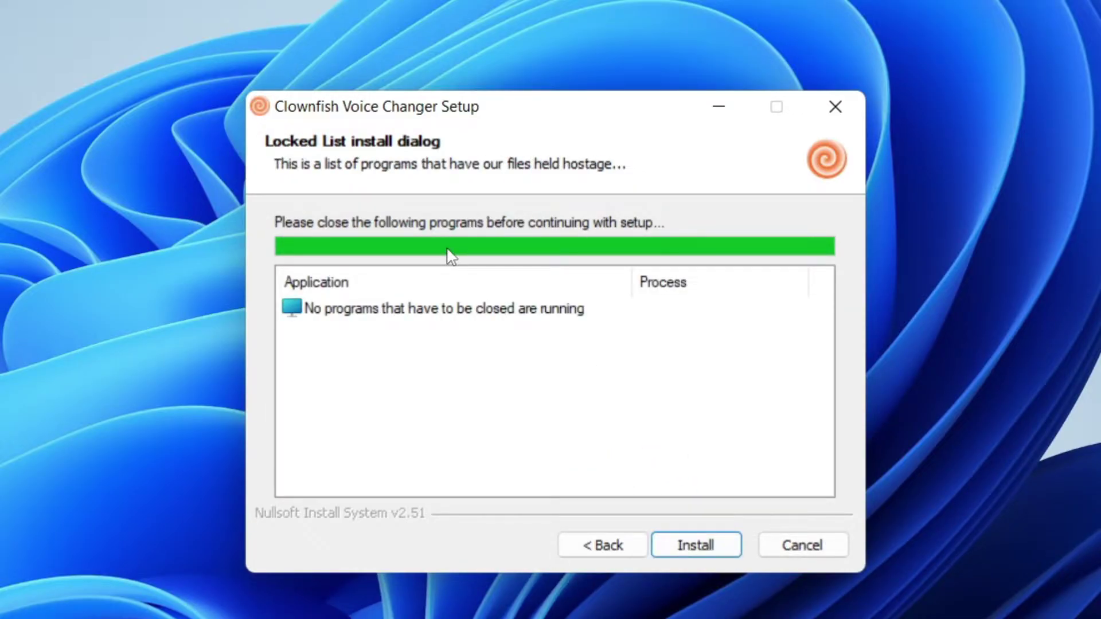
click(703, 545)
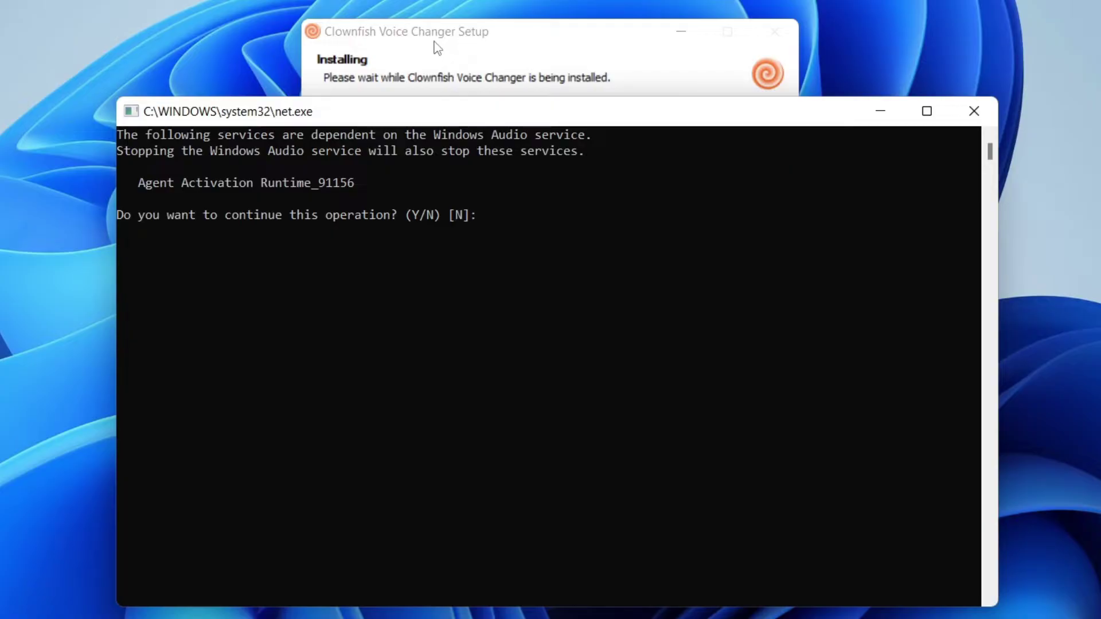
text(Y)
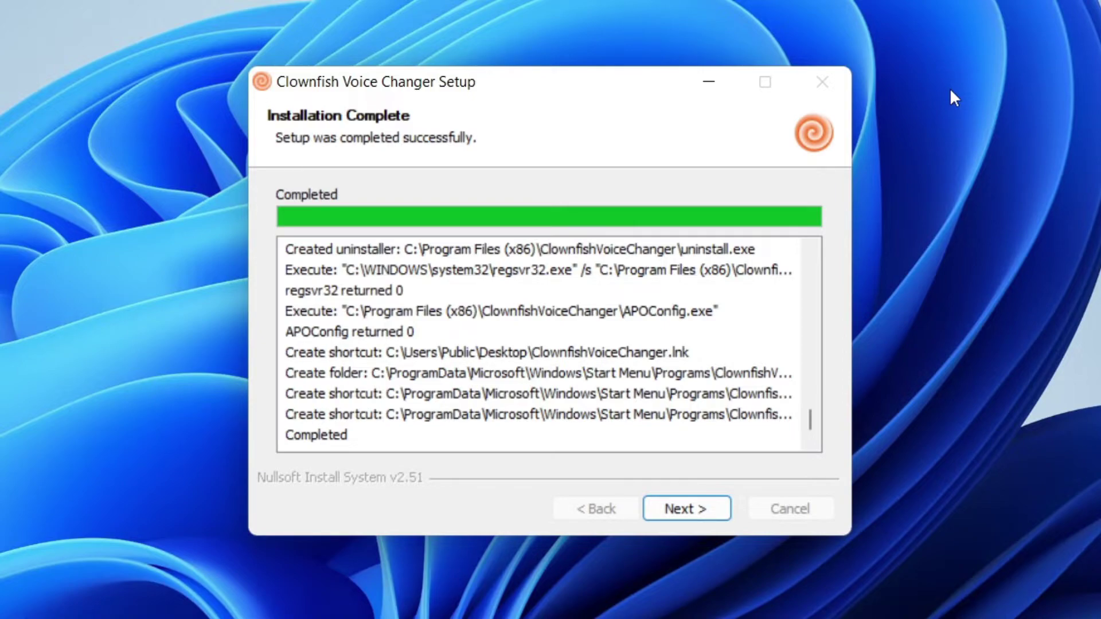
click(693, 509)
- Finish setup, delete the VoiceChanger64 installer from the desktop, and select the new Clownfish shortcut
click(679, 510)
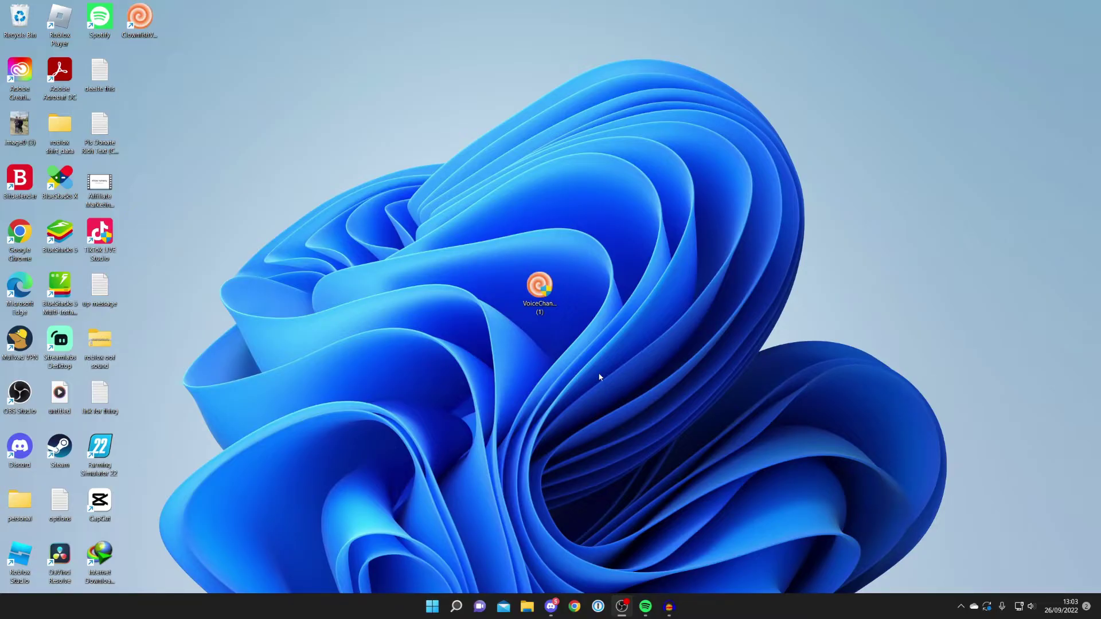
click(533, 284)
key(Delete)
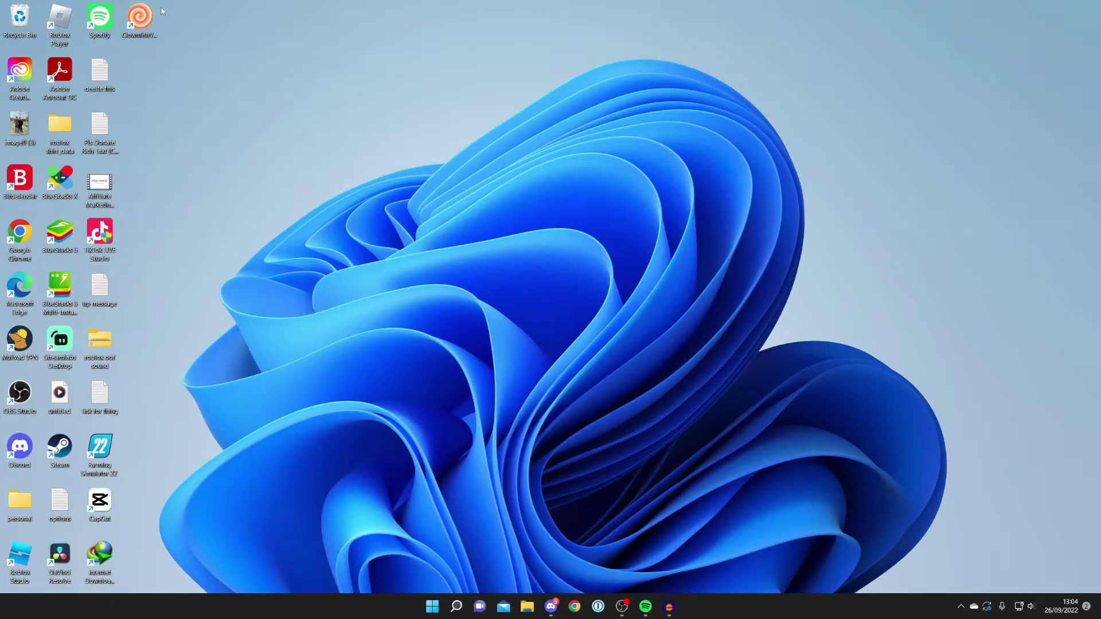
click(136, 25)
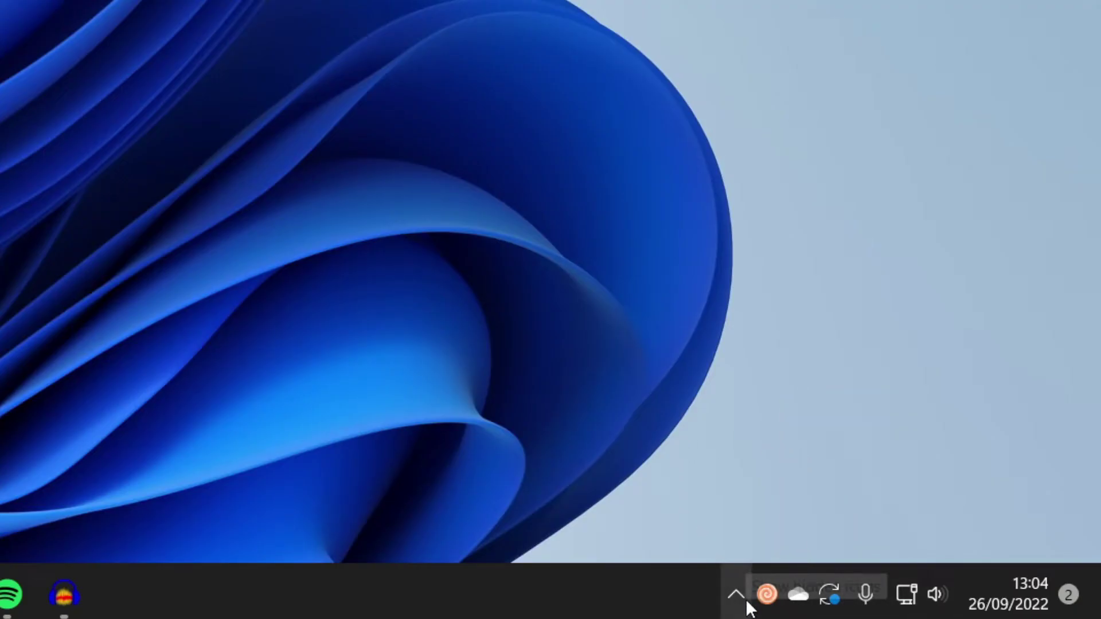
- Verify in Setup > System Integration that Clownfish is installed on the USB PnP Sound Device microphone, then return to Discord
click(735, 596)
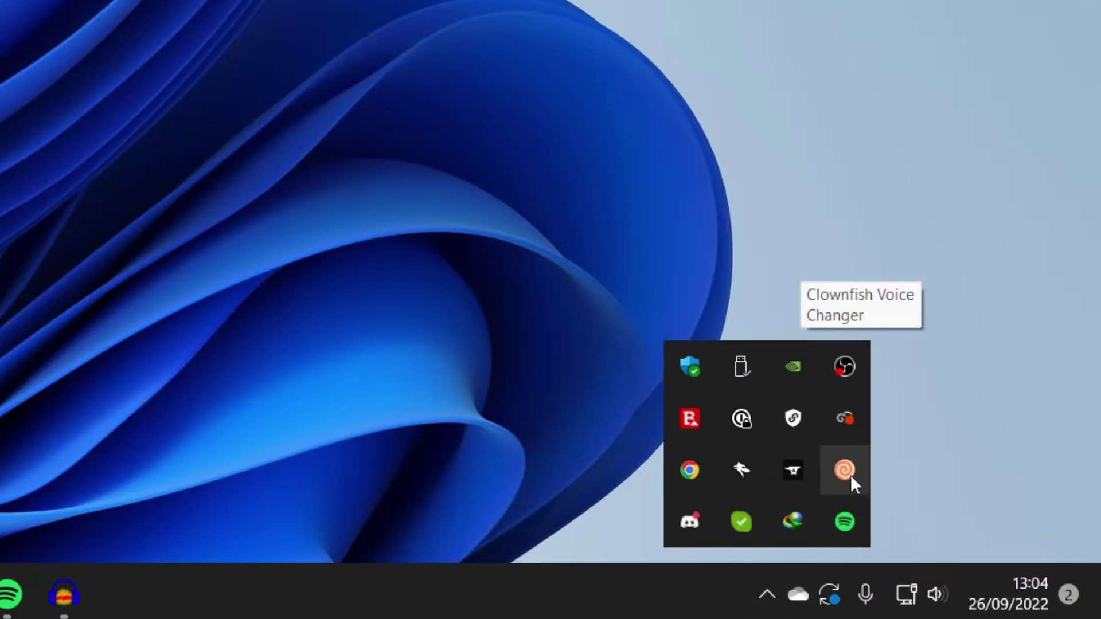
right_click(833, 472)
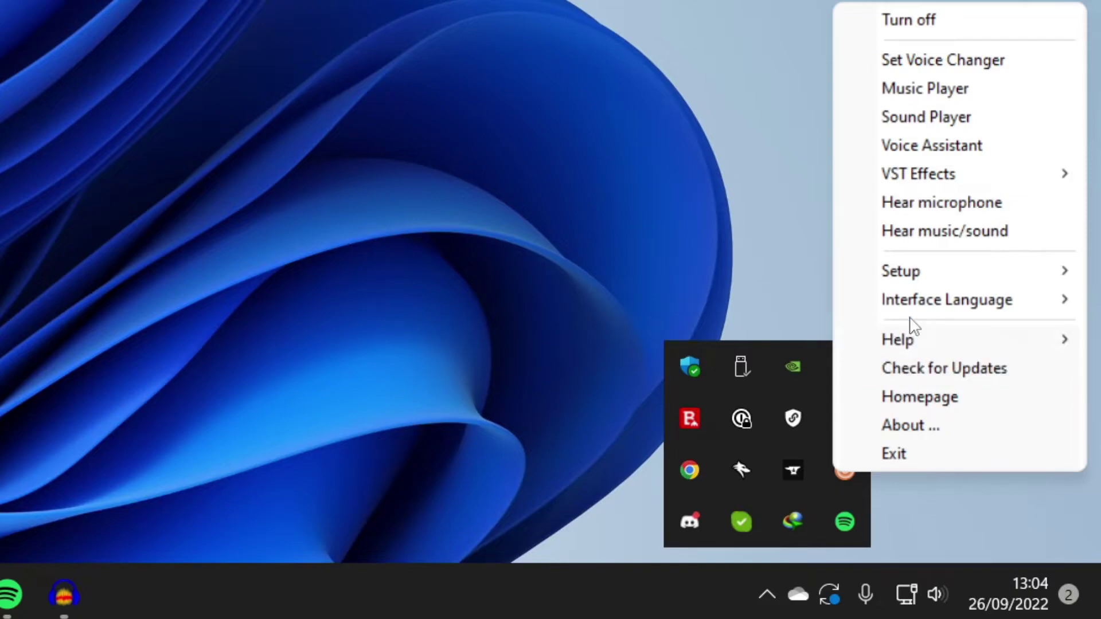
mouse_move(910, 280)
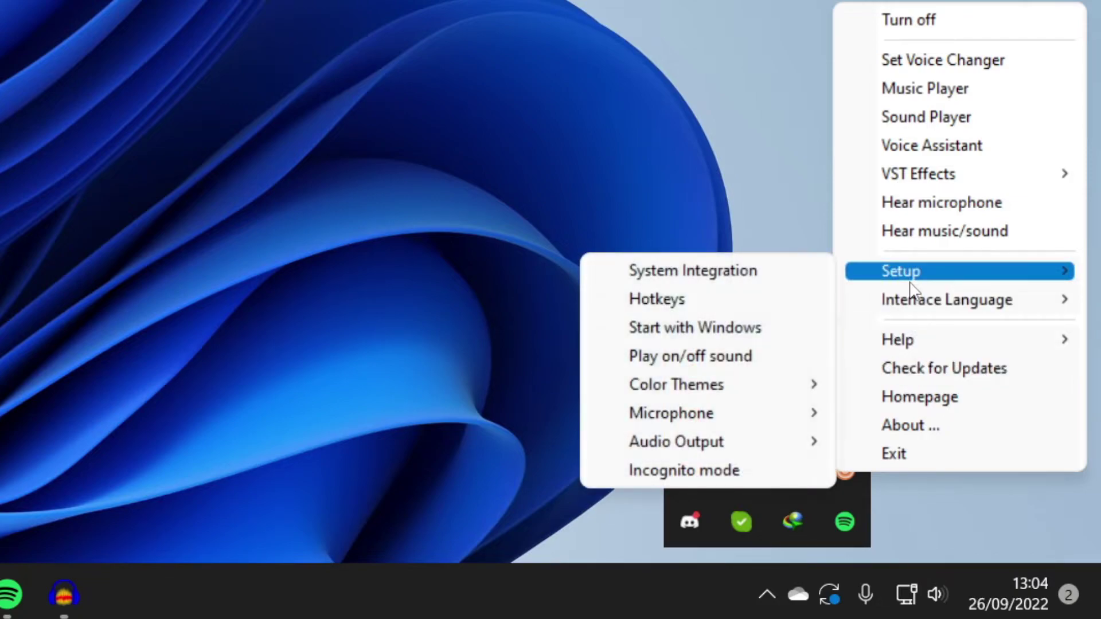
click(738, 281)
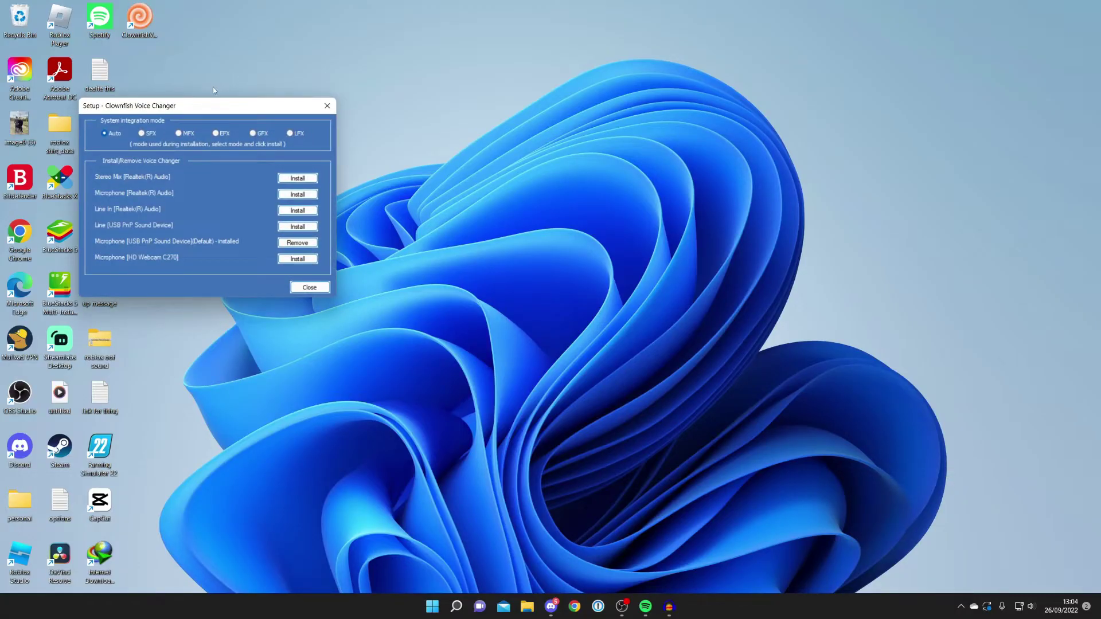
drag(210, 107, 498, 163)
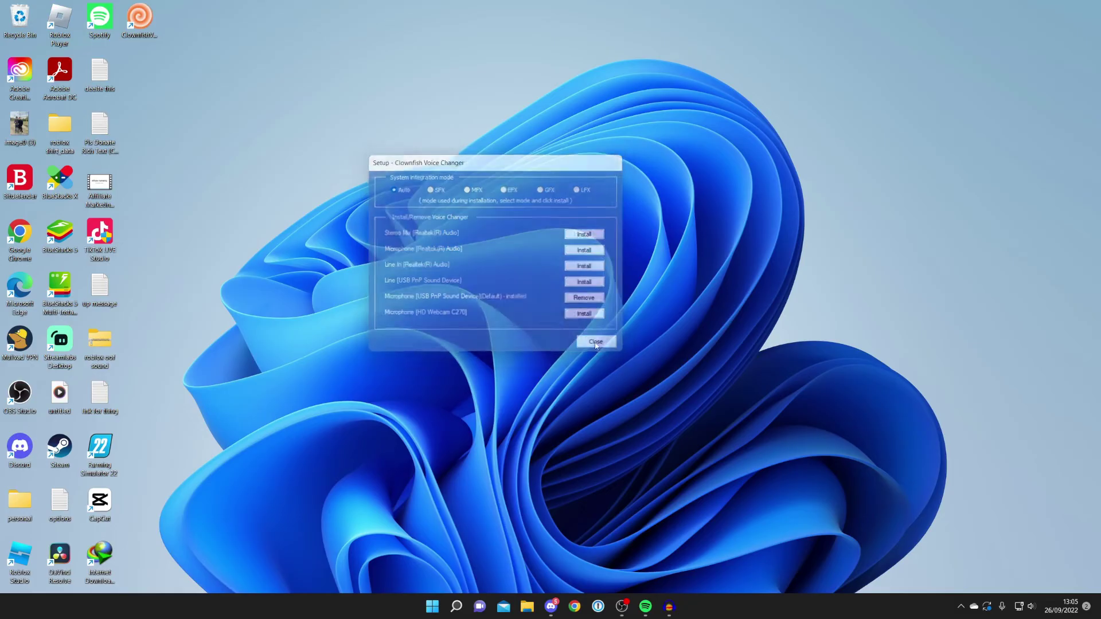
click(810, 515)
click(551, 606)
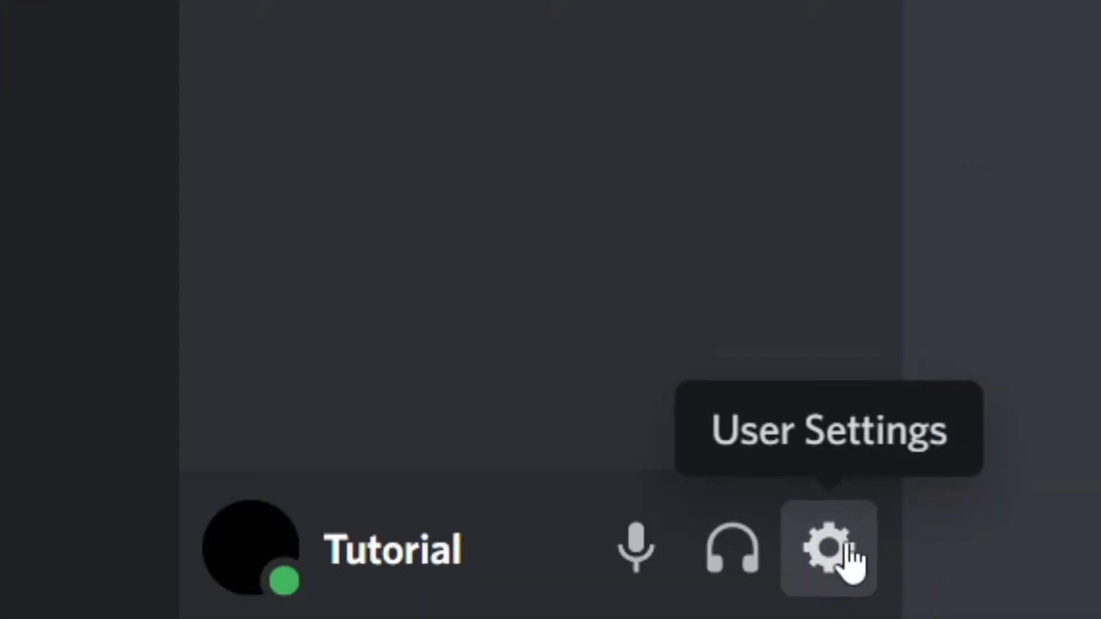
click(845, 552)
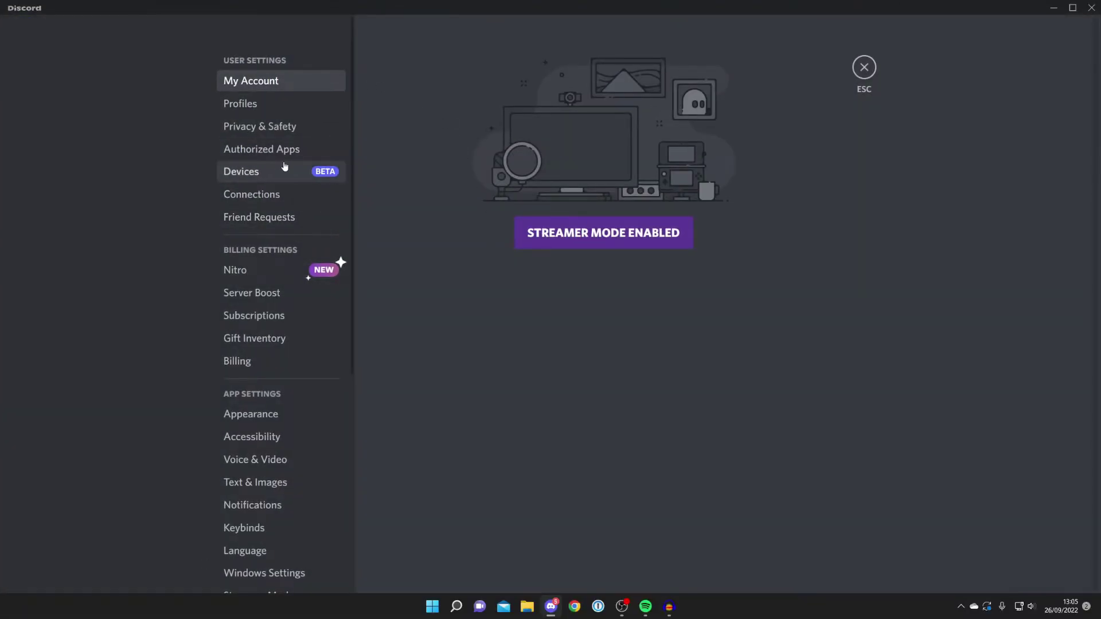
scroll(284, 166, down, 4)
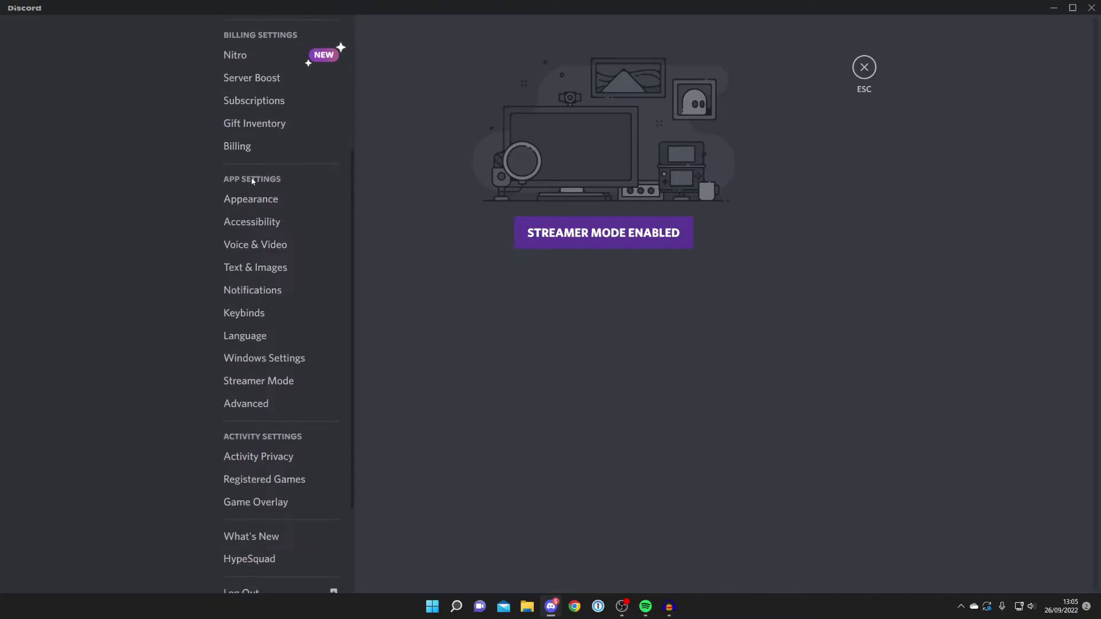
click(259, 244)
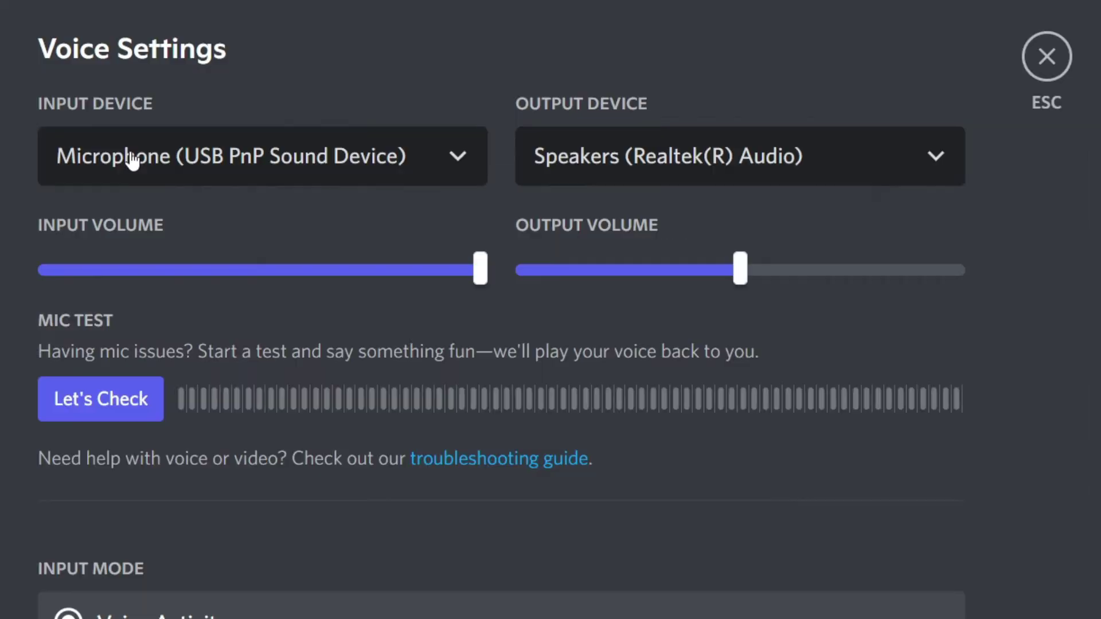
click(427, 112)
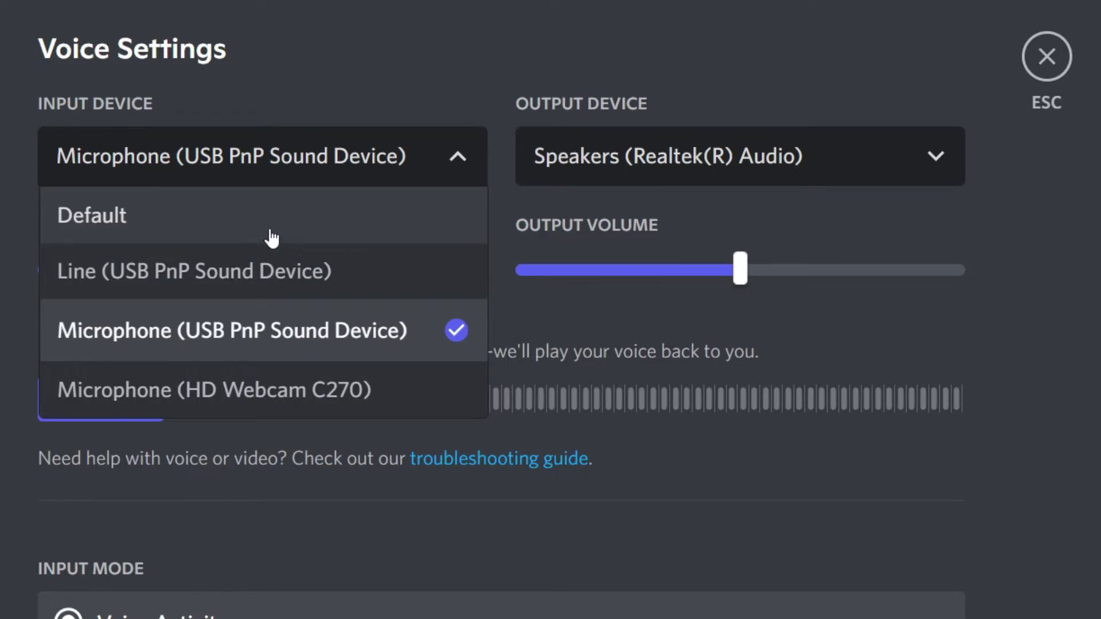
click(165, 336)
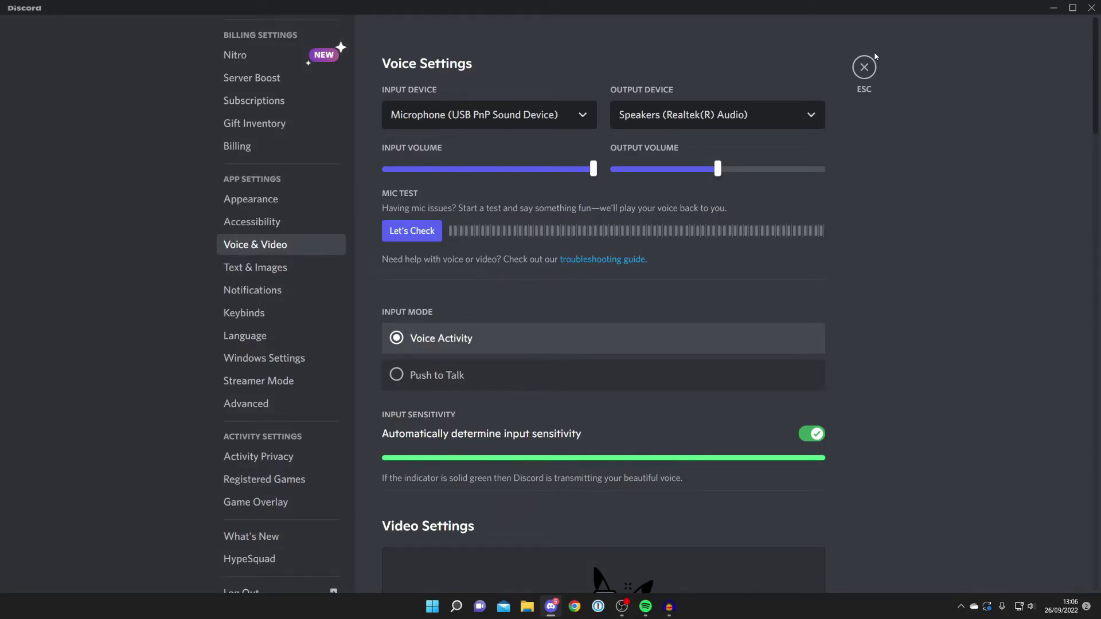
click(866, 64)
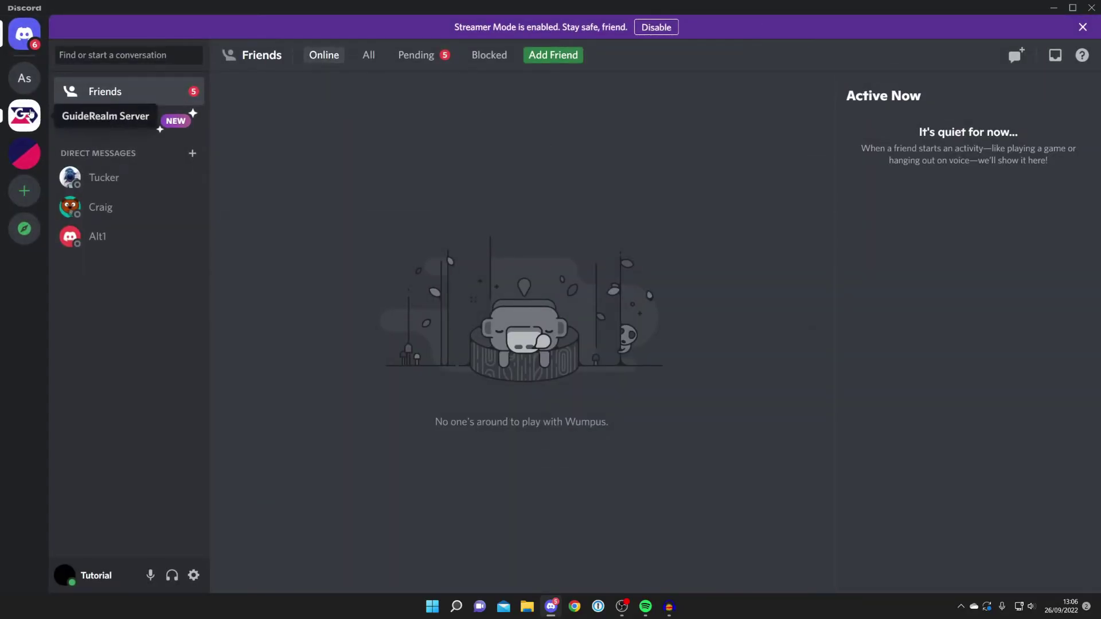
- Join the test server's General voice channel and open Clownfish's Set Voice Changer window
click(24, 78)
click(106, 166)
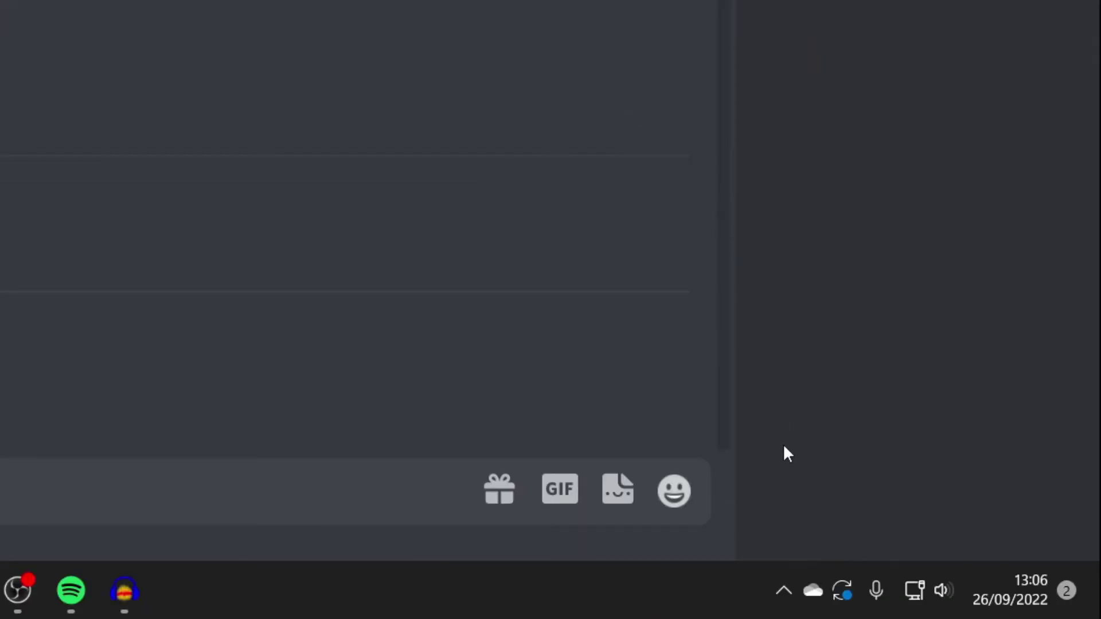
click(783, 591)
right_click(850, 476)
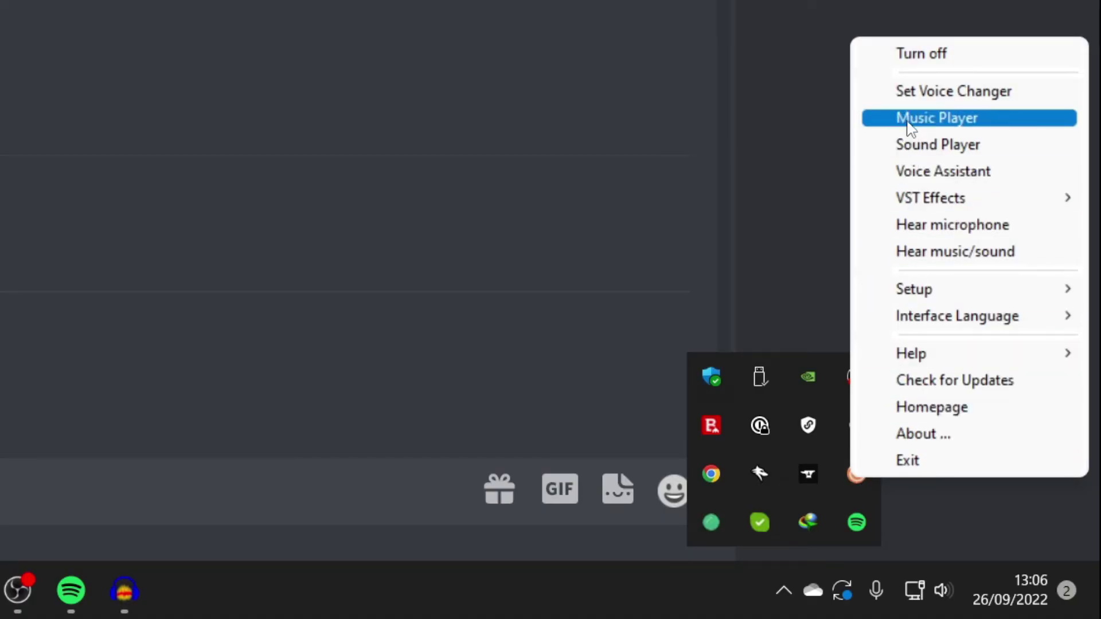
click(912, 91)
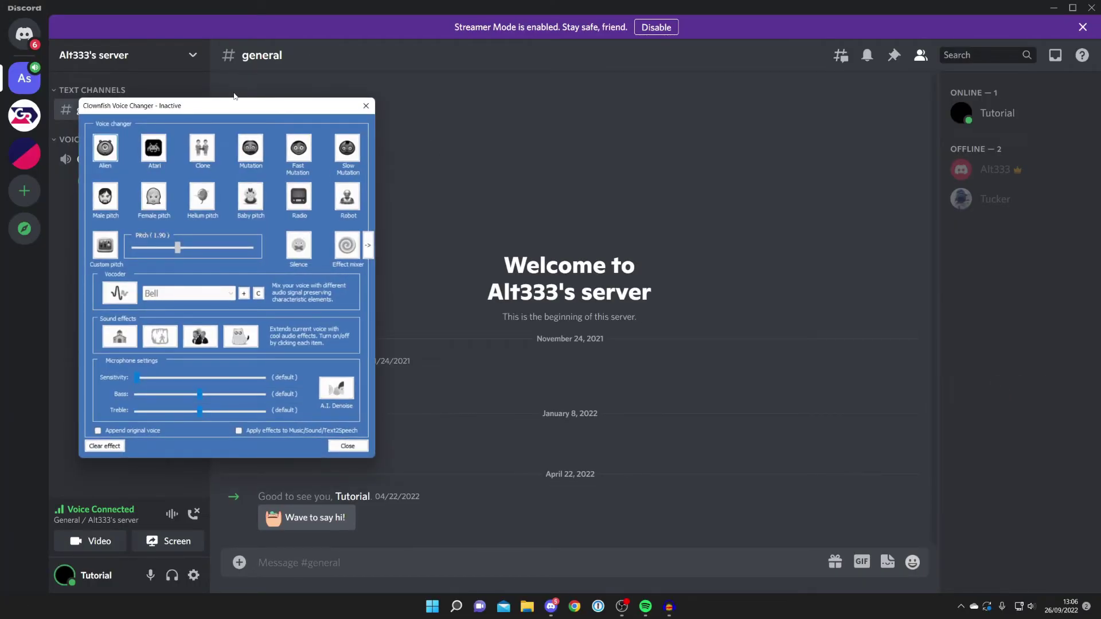
- Try the Helium pitch effect, then clear it so the voice changer is Inactive
drag(292, 106, 552, 114)
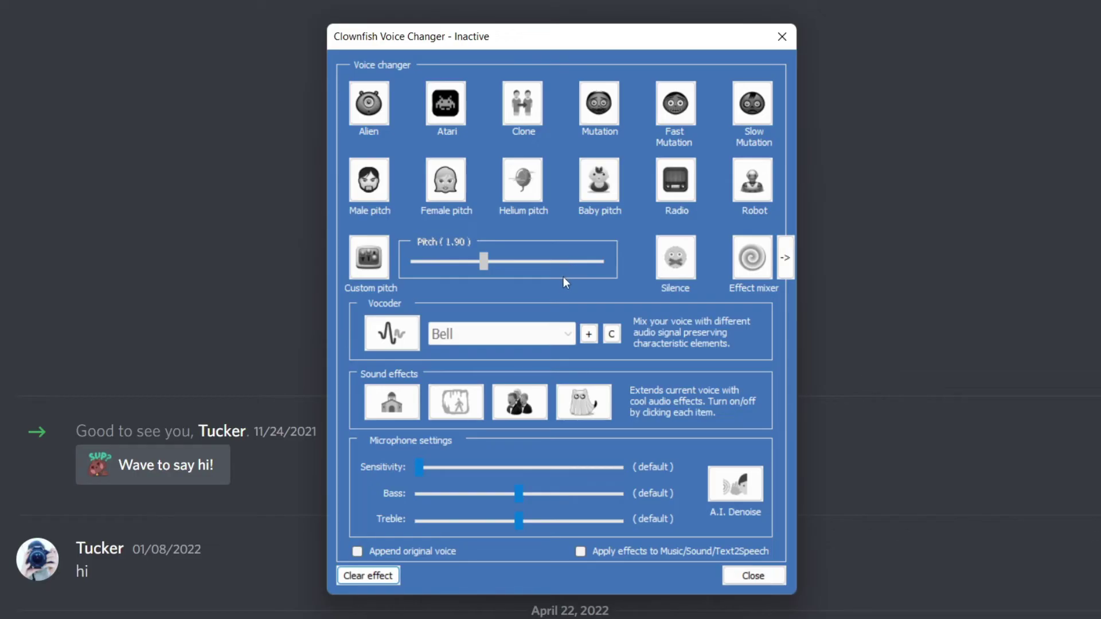
click(523, 182)
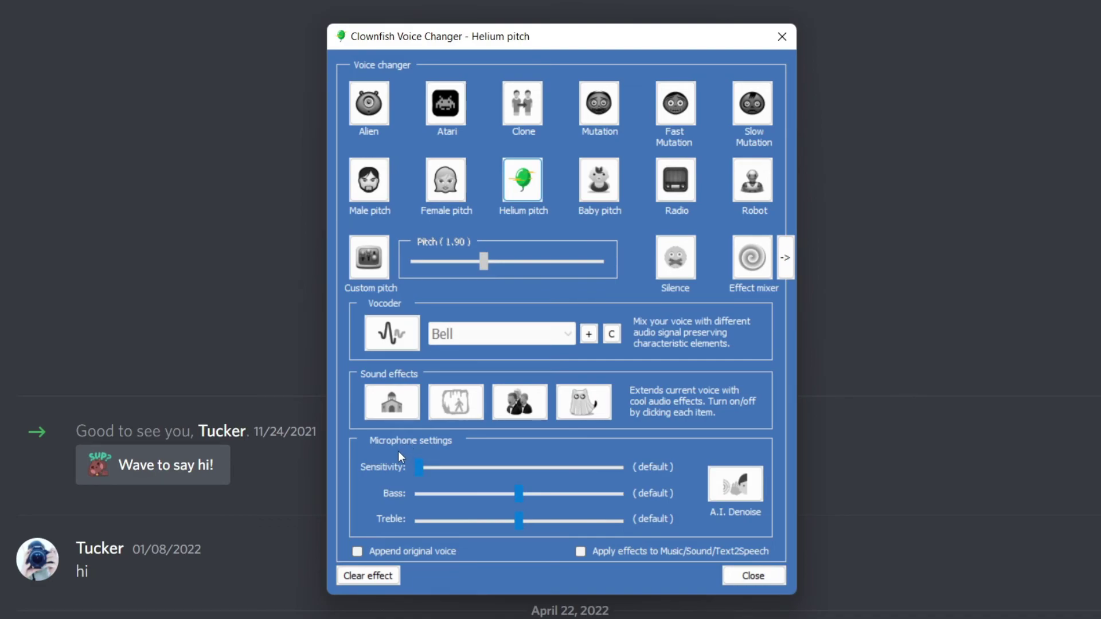
click(375, 575)
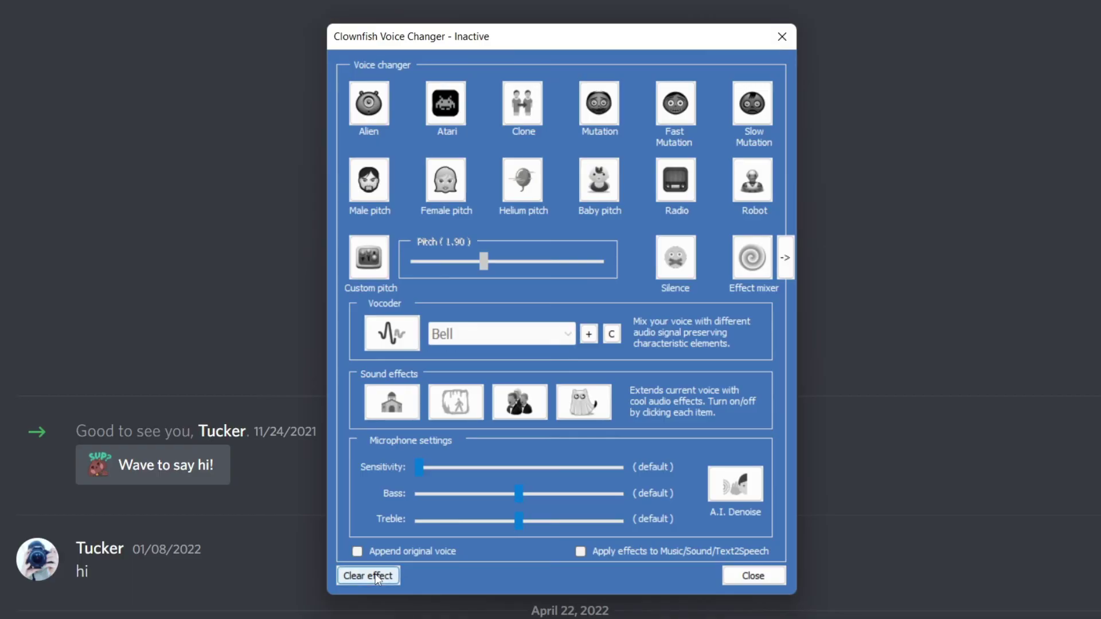